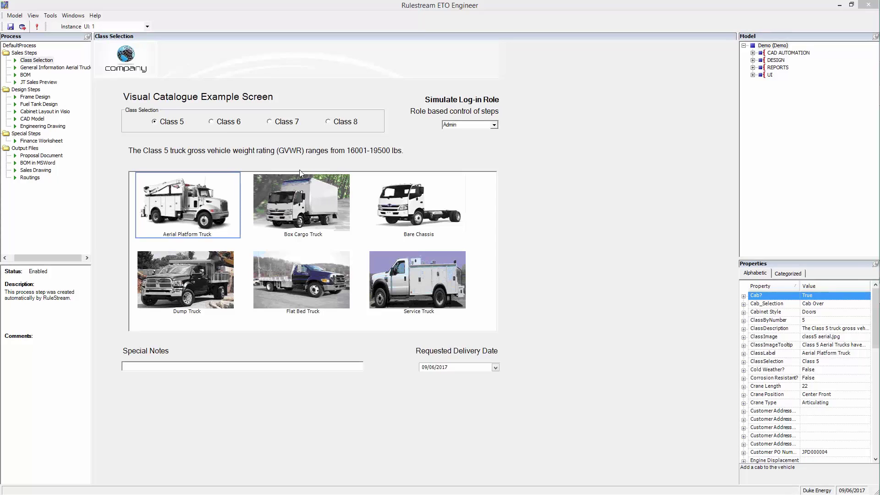
# Preview the Class 6, 7 and 8 truck ranges, then return to Class 5
pyautogui.click(224, 122)
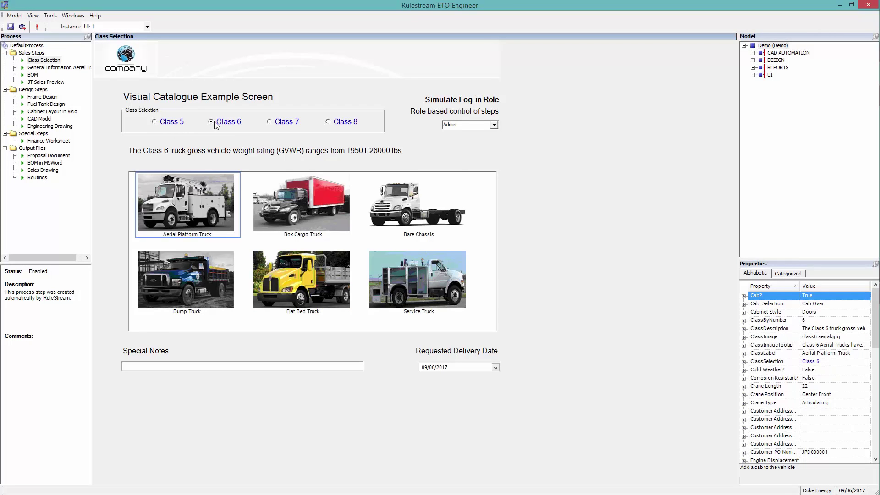
pyautogui.click(286, 123)
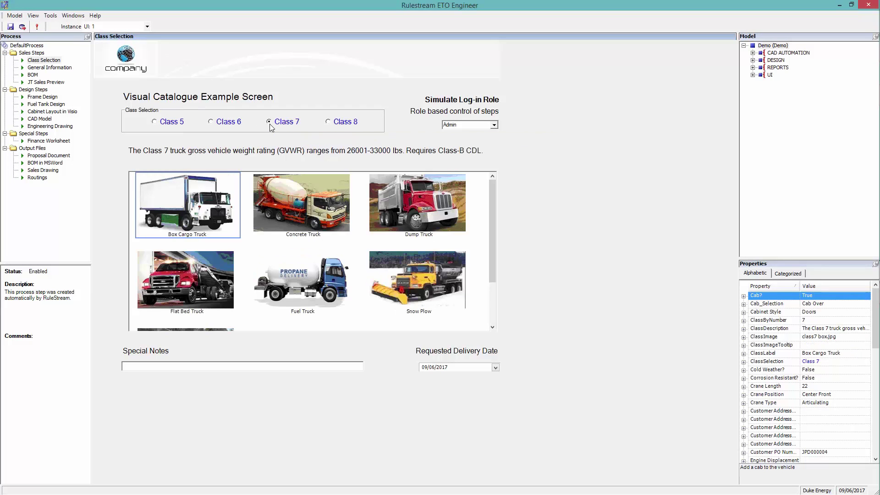
pyautogui.click(328, 123)
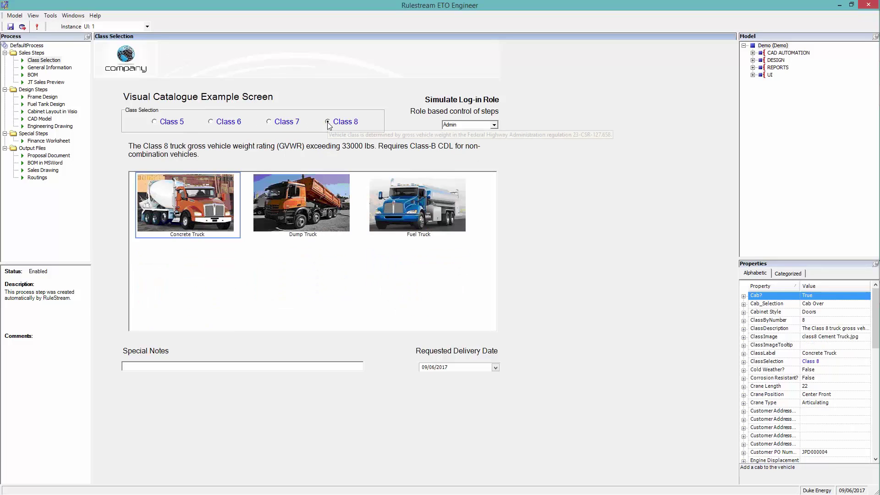
pyautogui.click(155, 122)
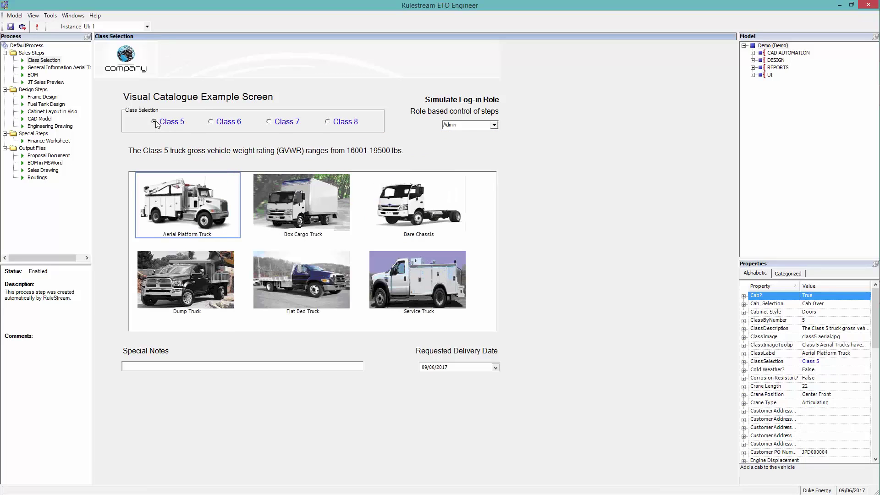
# Try the Engineer and Finance simulated log-in roles, then switch back to Admin
pyautogui.click(494, 125)
pyautogui.click(486, 140)
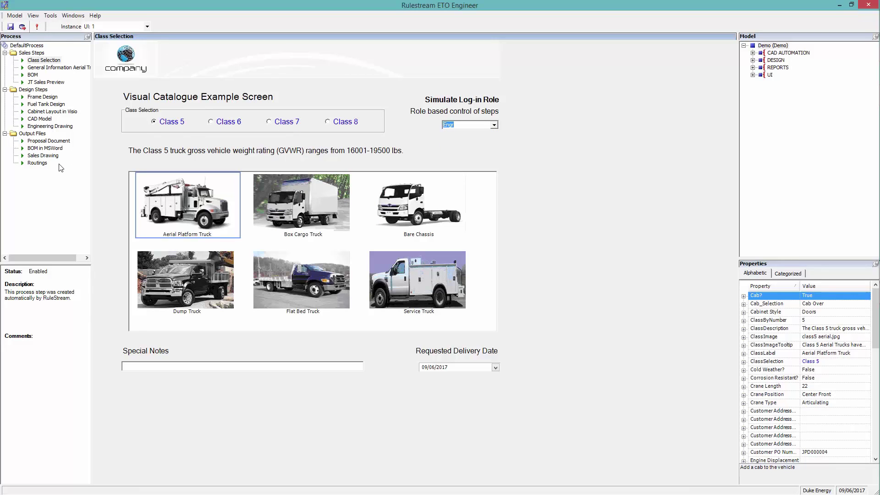
pyautogui.click(495, 125)
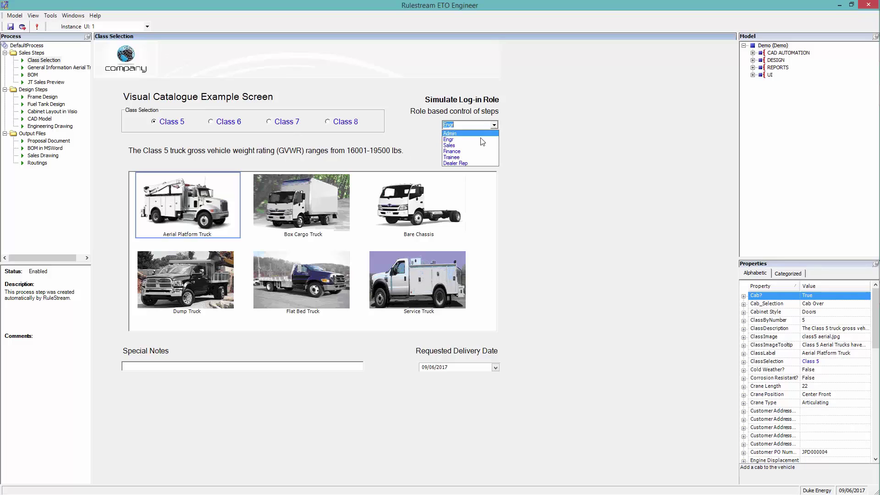
pyautogui.click(474, 152)
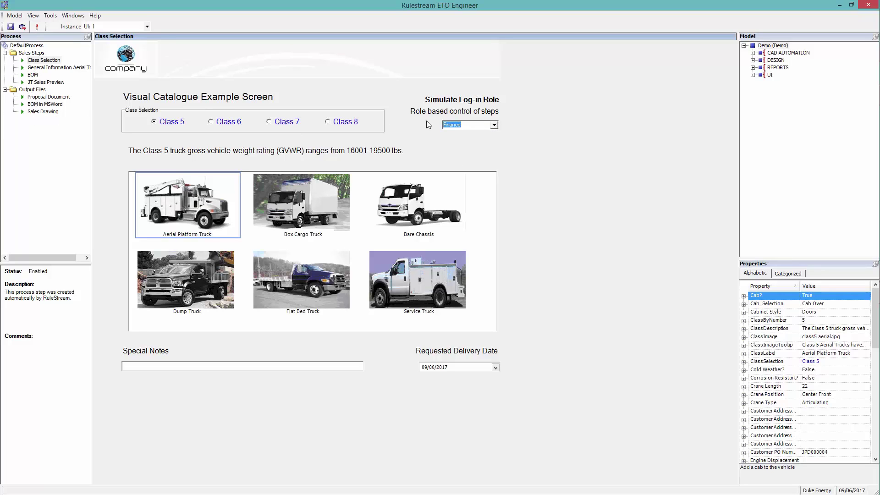
pyautogui.click(495, 125)
pyautogui.click(486, 133)
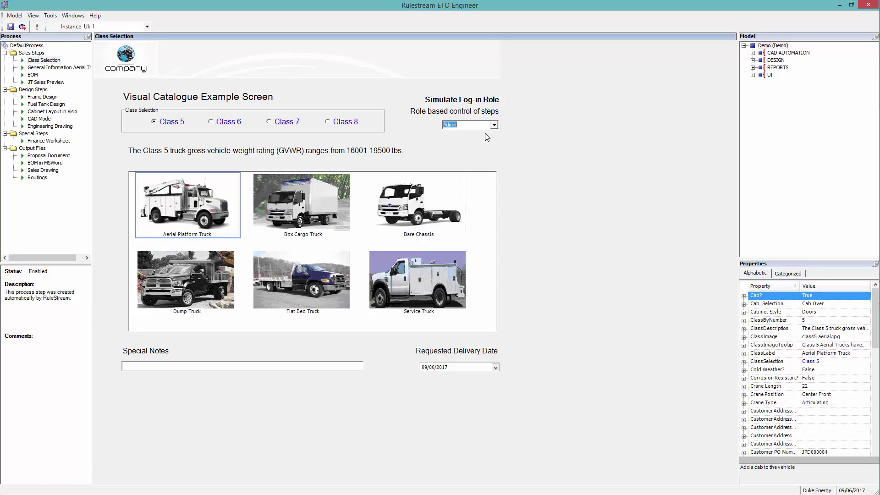
# Set the requested delivery date to 14/07/2017 and add the special note 'Custom Order'
pyautogui.click(496, 368)
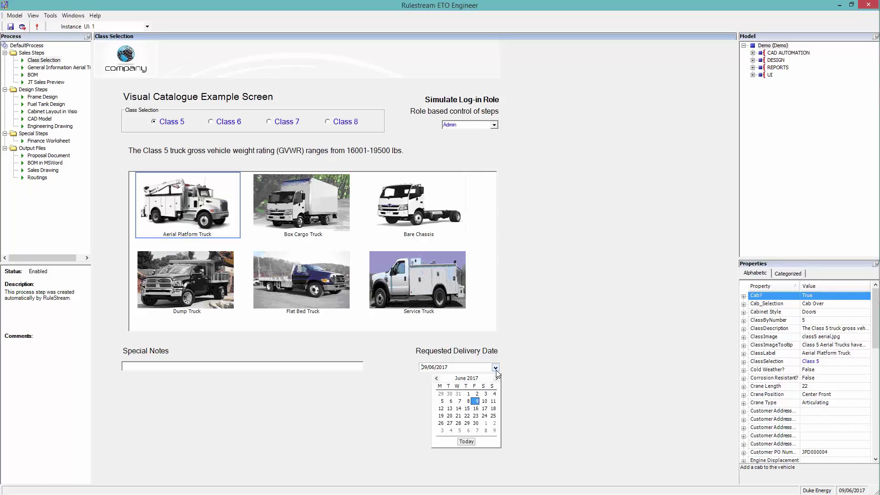
pyautogui.click(496, 379)
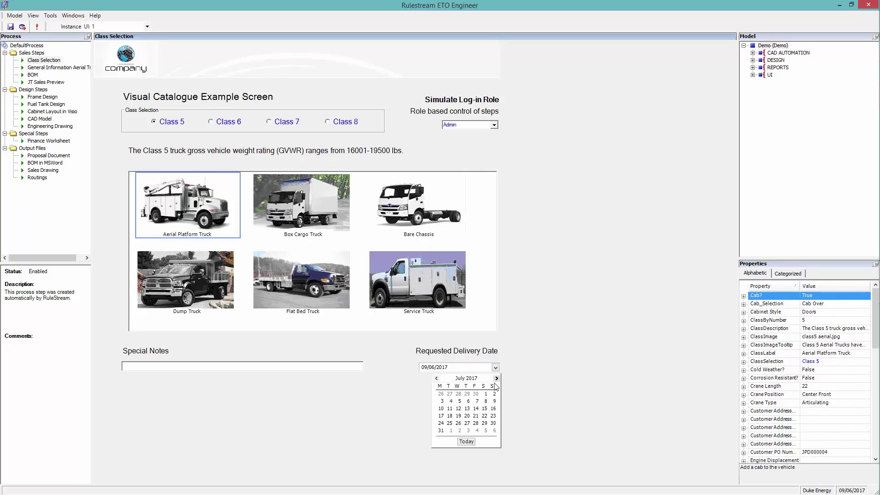
pyautogui.click(476, 408)
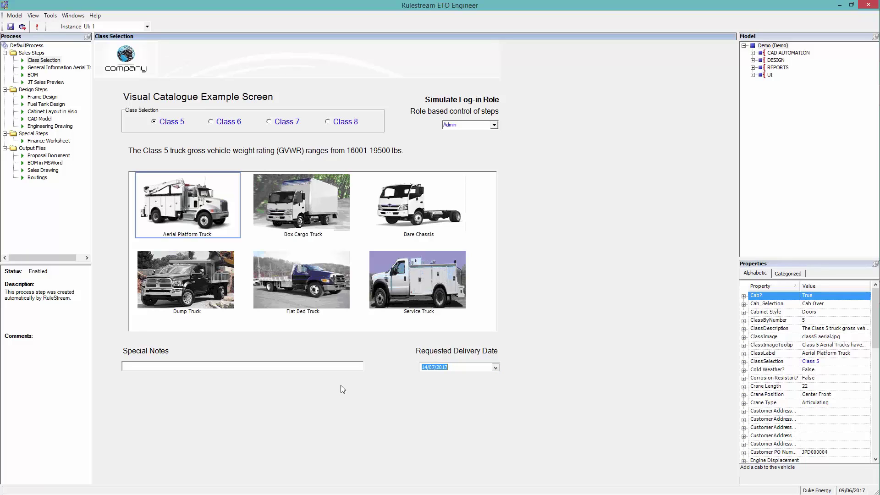
pyautogui.click(275, 365)
# Open the aerial truck's general information and choose Howell Motor Freight as the customer
pyautogui.click(61, 67)
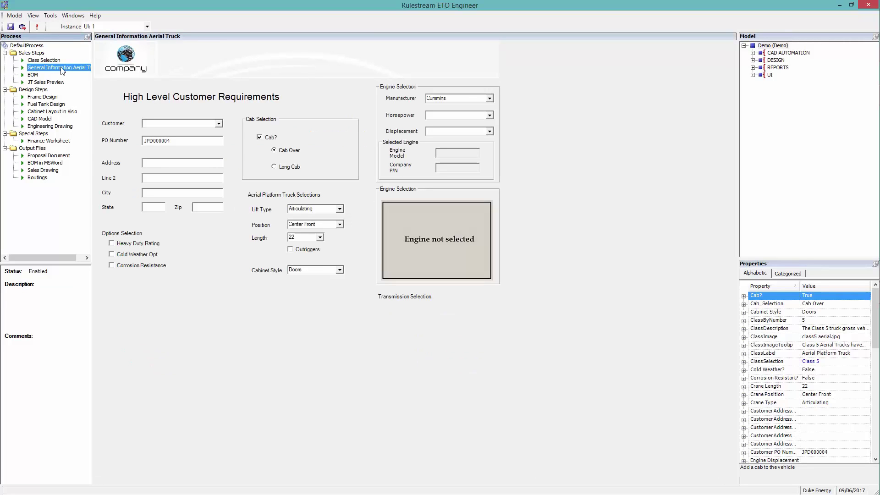
pyautogui.click(218, 124)
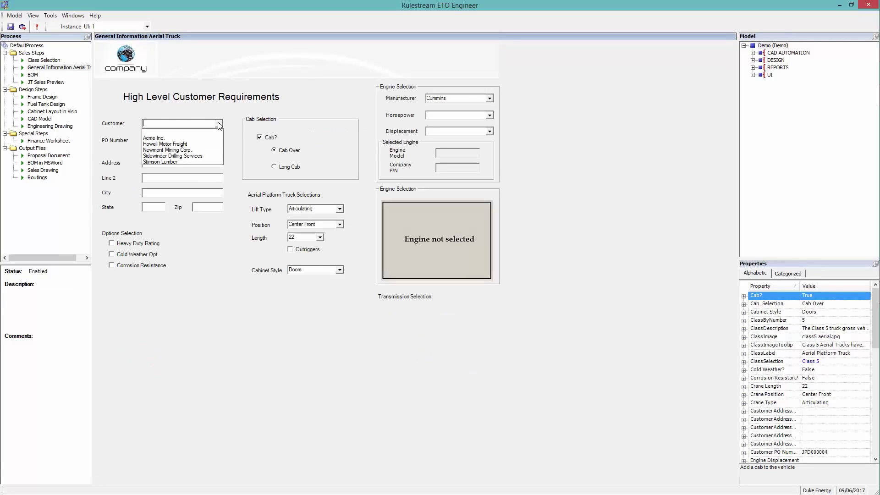
pyautogui.click(209, 145)
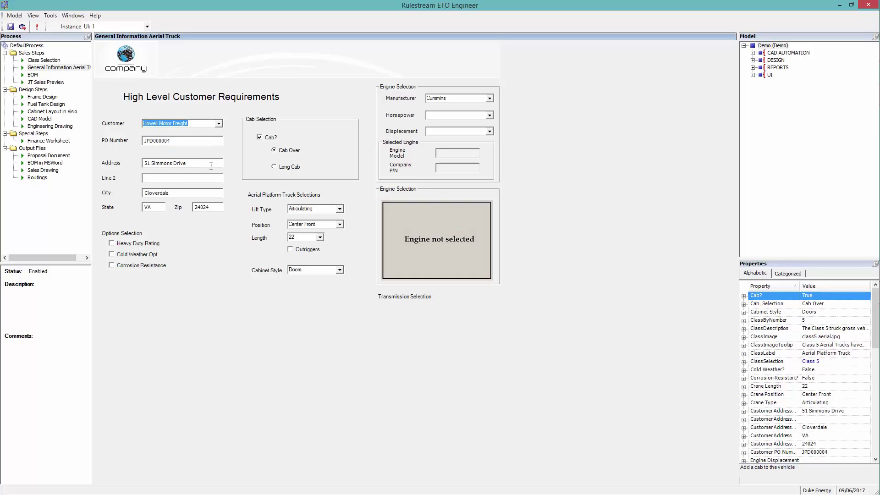
# Select a Caterpillar engine with 475 hp and 14L displacement
pyautogui.click(489, 98)
pyautogui.click(486, 110)
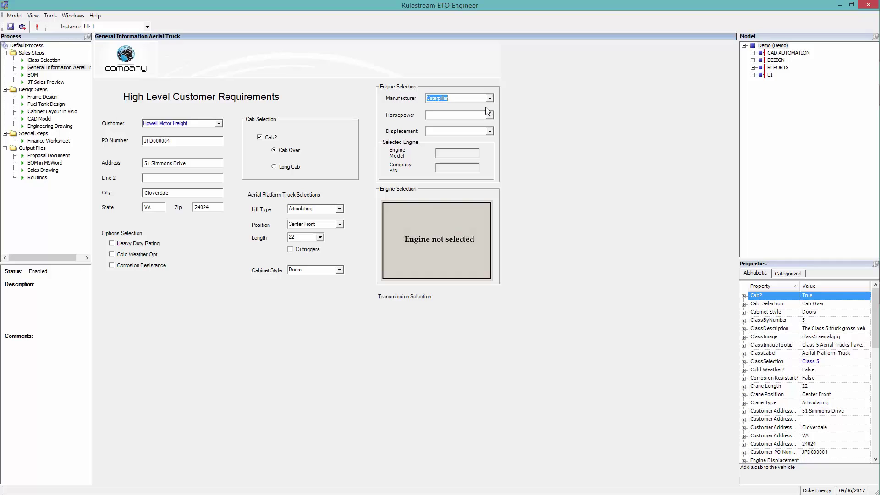
pyautogui.click(490, 115)
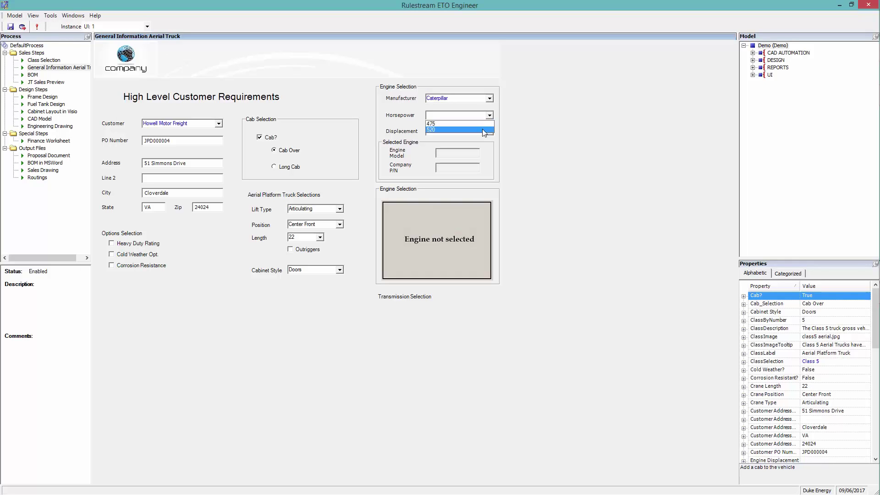
pyautogui.click(485, 123)
pyautogui.click(489, 133)
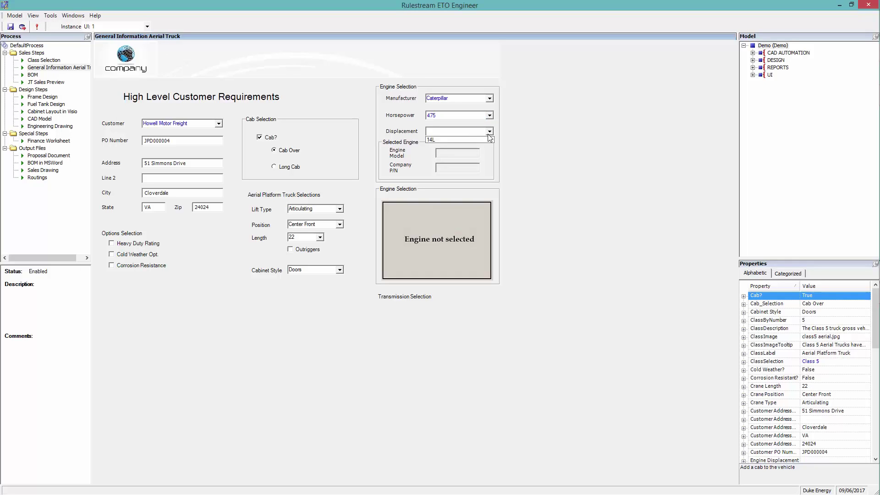
pyautogui.click(485, 140)
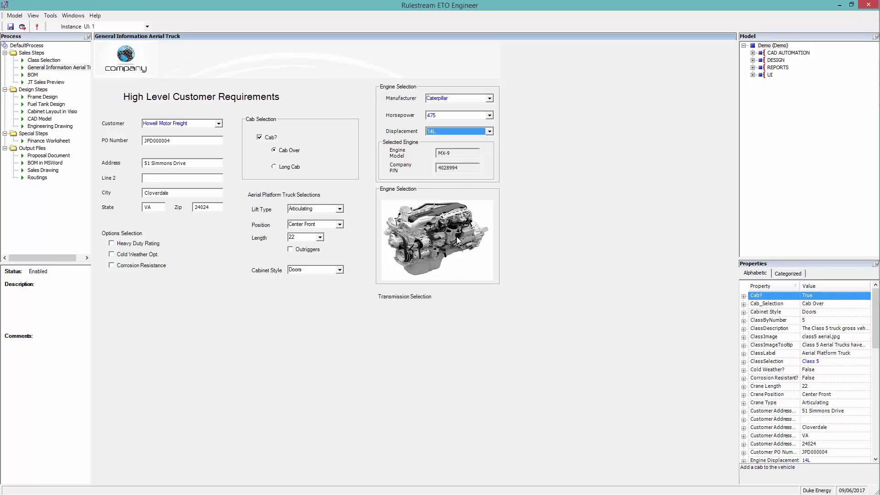
# Try a Cummins 630 hp, 15L engine instead
pyautogui.click(490, 98)
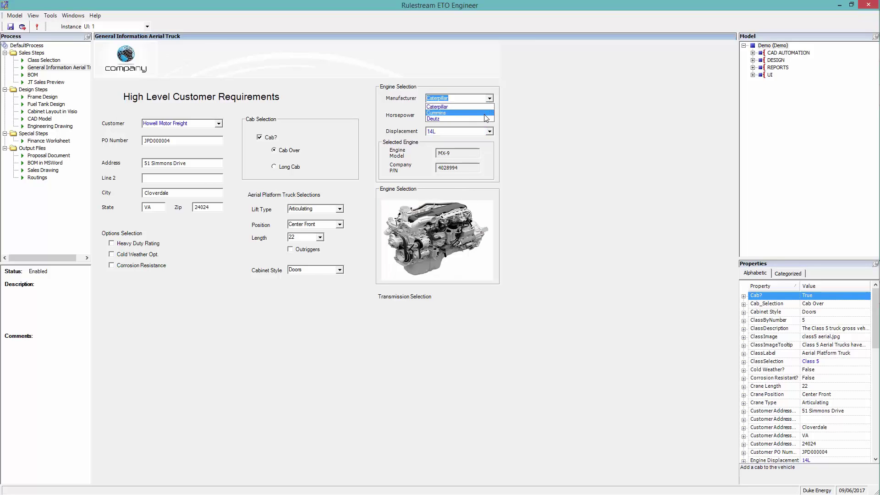
pyautogui.click(488, 112)
pyautogui.click(489, 115)
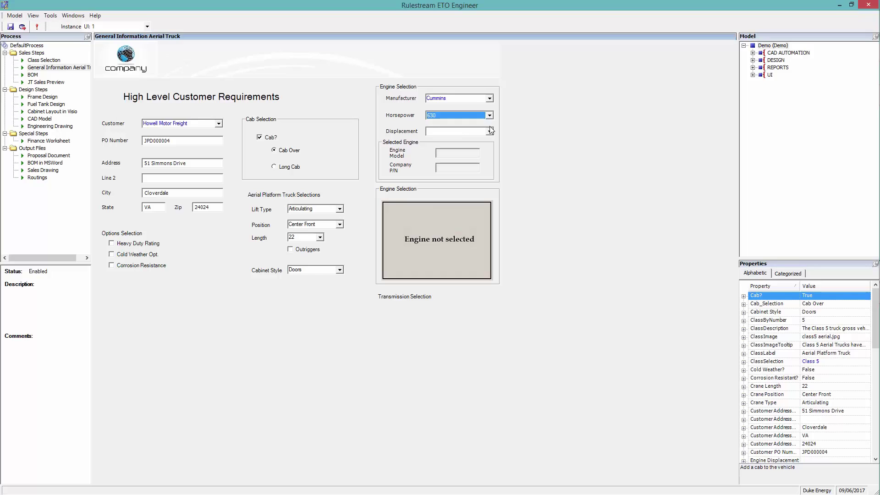
pyautogui.click(489, 123)
pyautogui.click(490, 131)
pyautogui.click(484, 138)
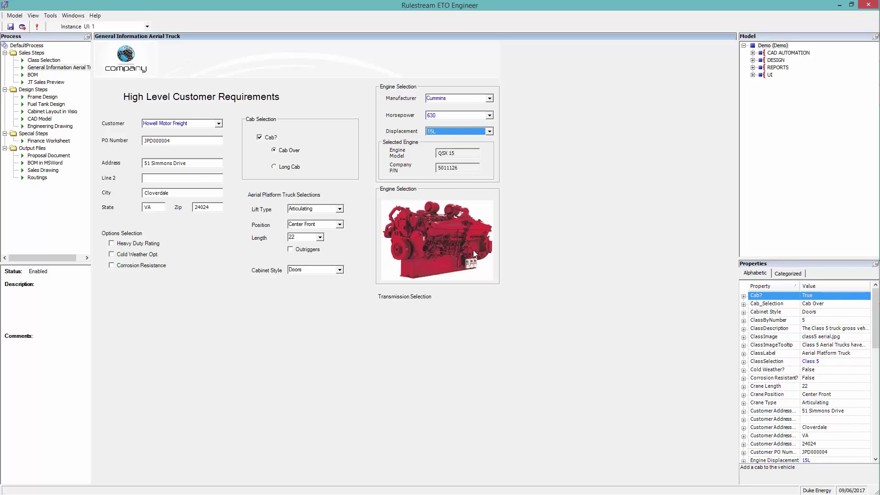
# Revert to the Caterpillar 475 hp, 14L engine, resolving to model MX-9
pyautogui.click(490, 98)
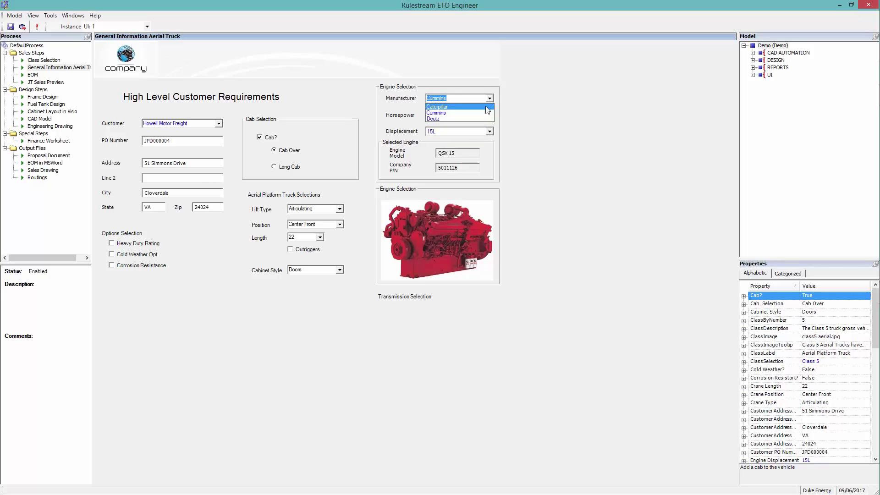
pyautogui.click(487, 106)
pyautogui.click(490, 115)
pyautogui.click(489, 124)
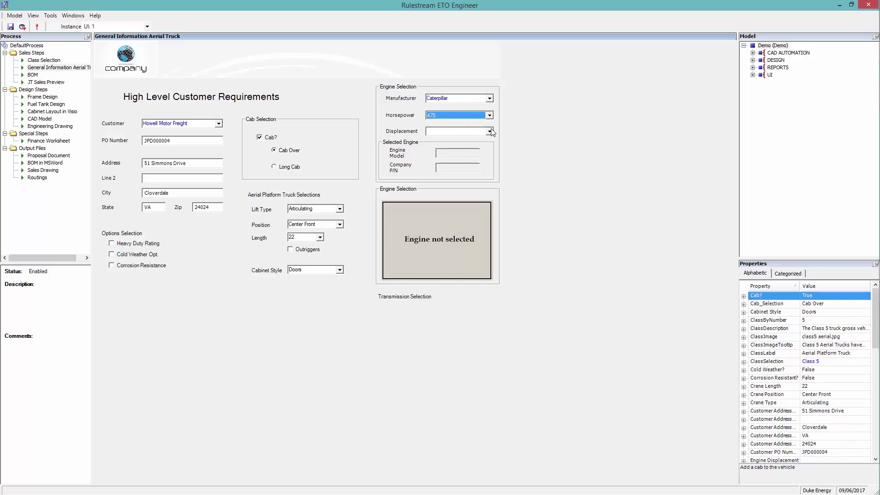
pyautogui.click(489, 131)
pyautogui.click(482, 139)
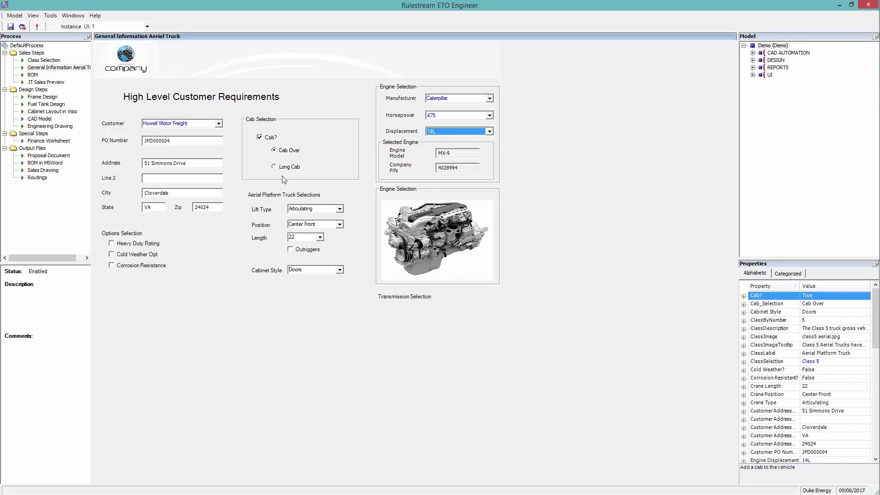
# Show the truck in JT Sales Preview, rotated to a side view, shaded with edges
pyautogui.click(39, 82)
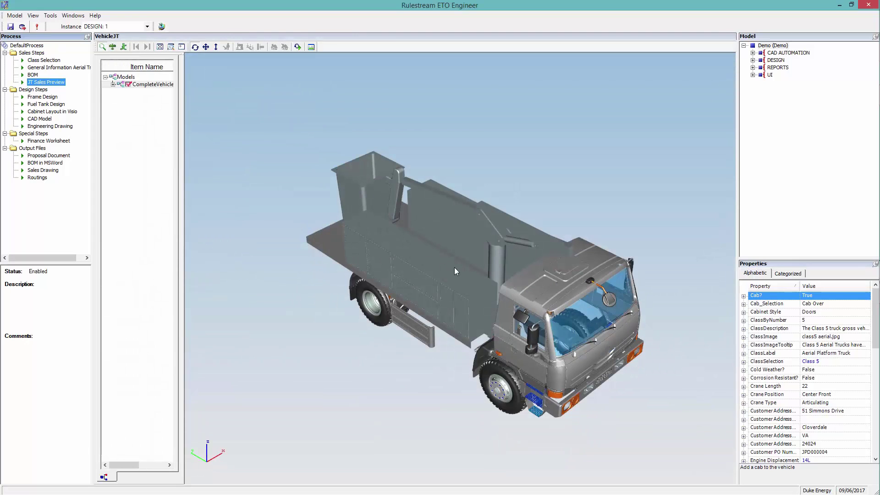
pyautogui.moveTo(455, 268); pyautogui.dragTo(439, 142)
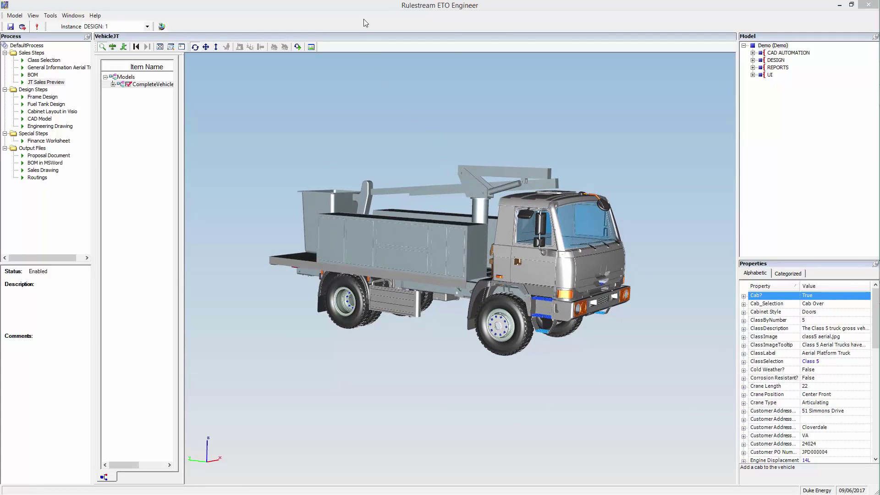
pyautogui.rightClick(356, 48)
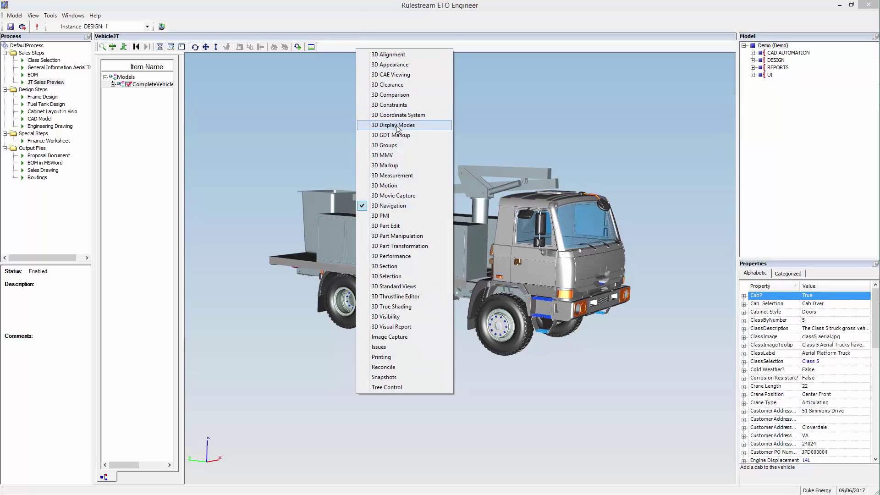
pyautogui.click(380, 125)
pyautogui.click(349, 48)
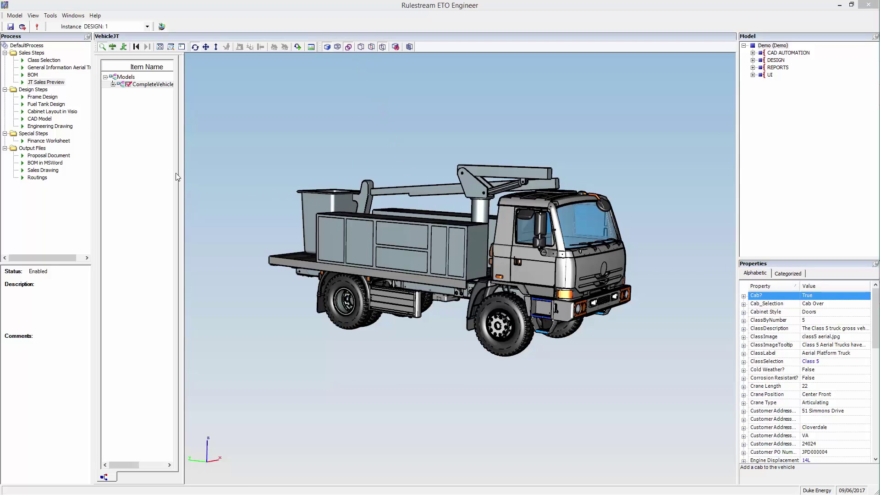
# Review the Frame Design, Fuel Tank Design and BOM in MSWord steps
pyautogui.click(44, 97)
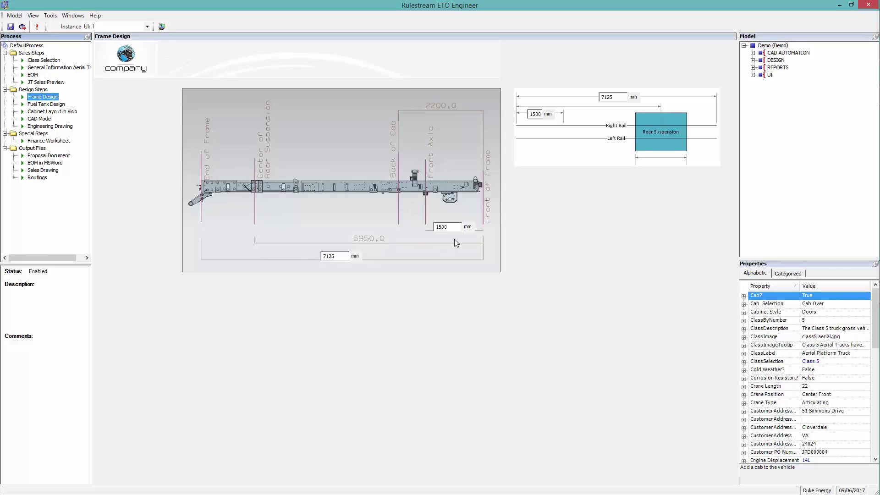
pyautogui.click(47, 104)
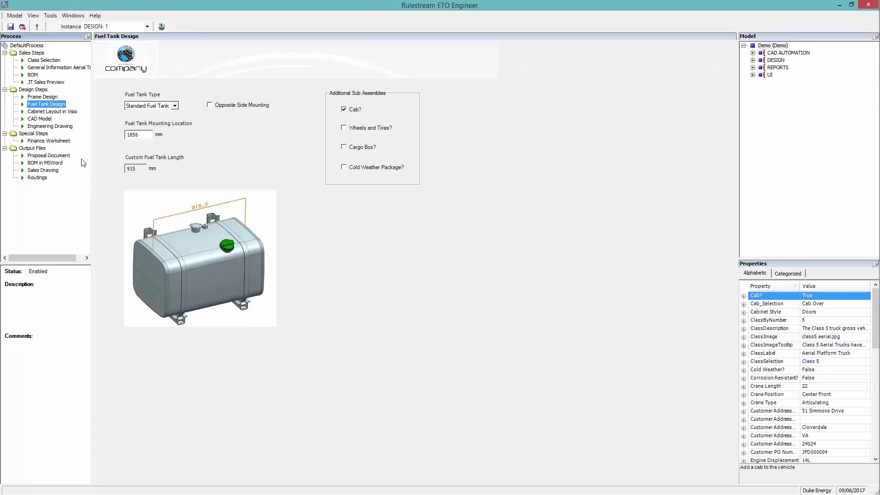
pyautogui.click(45, 163)
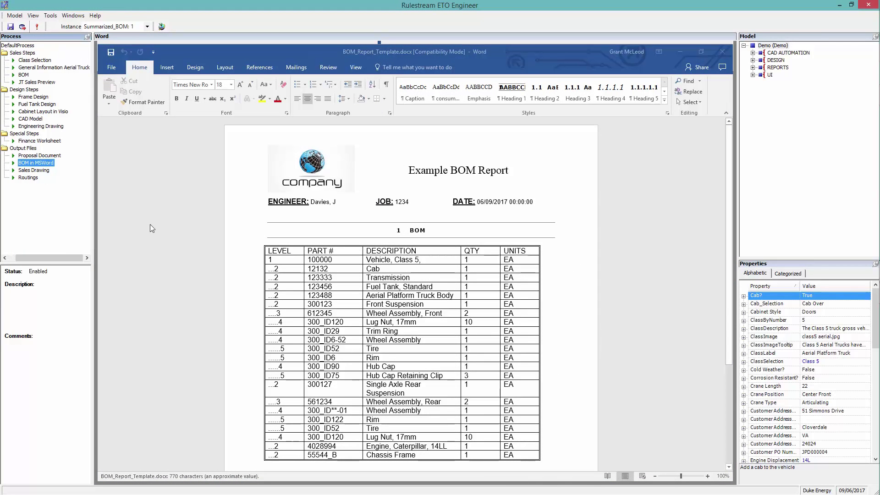
# Open the CAD model with the Aerial unit hidden and zoom in on the fuel tank
pyautogui.click(30, 119)
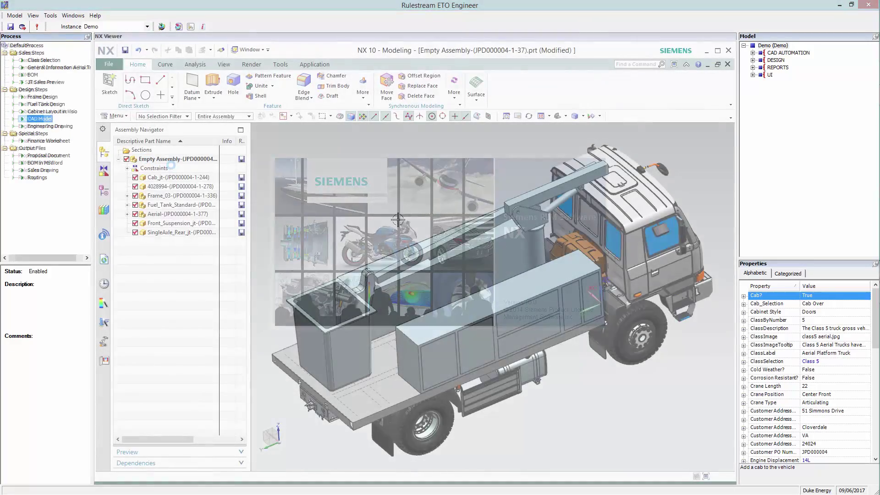
pyautogui.click(135, 214)
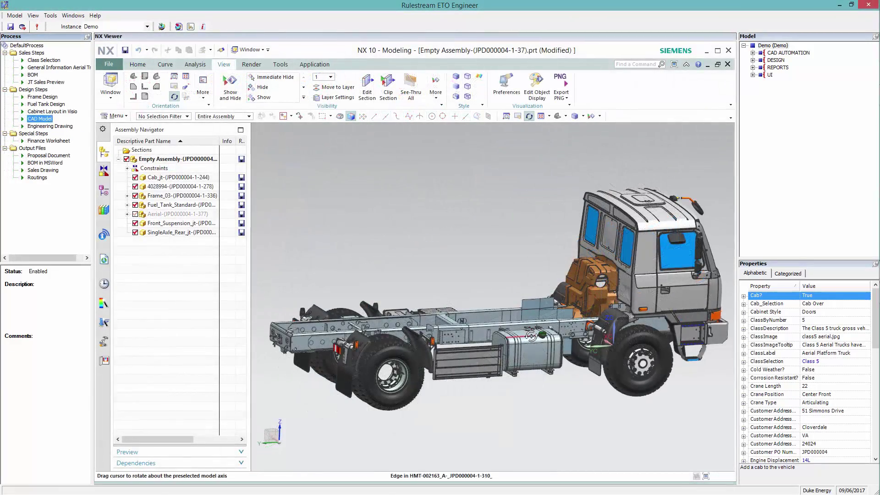
pyautogui.click(531, 336)
pyautogui.scroll(5, 531, 336)
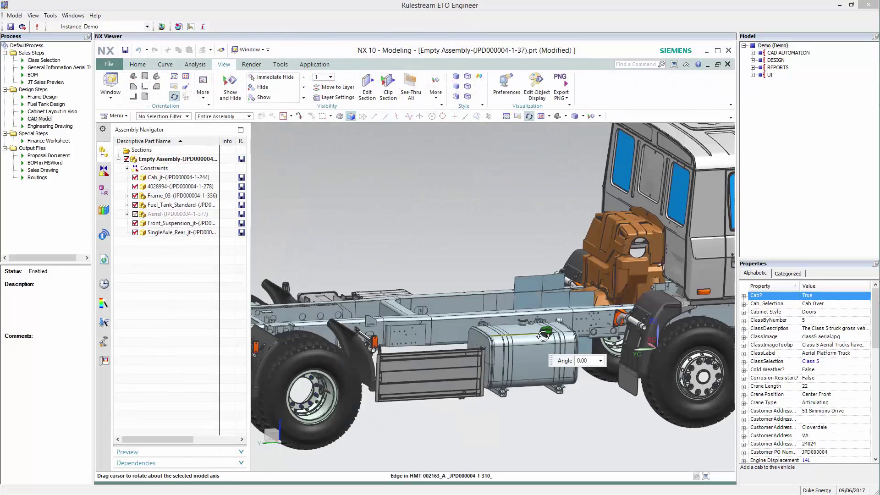
# Switch to a Custom Fuel Tank 1115 mm long and view the updated BOM report
pyautogui.click(44, 104)
pyautogui.click(174, 106)
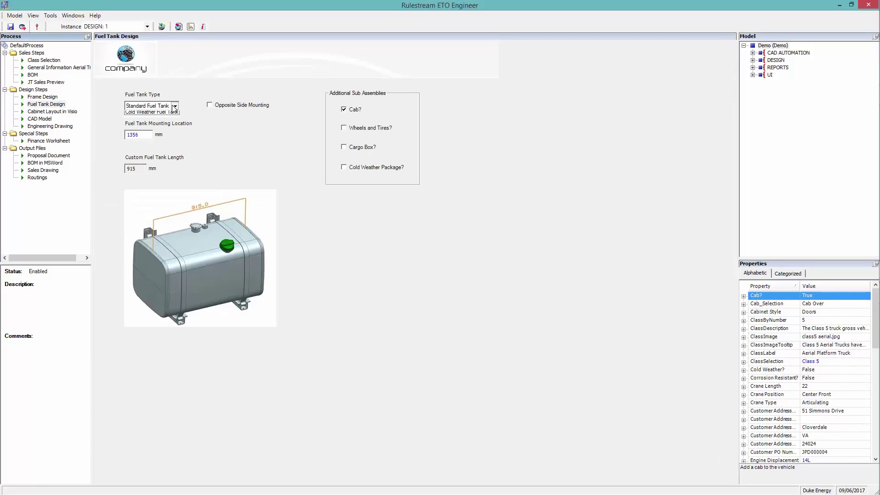
pyautogui.click(164, 120)
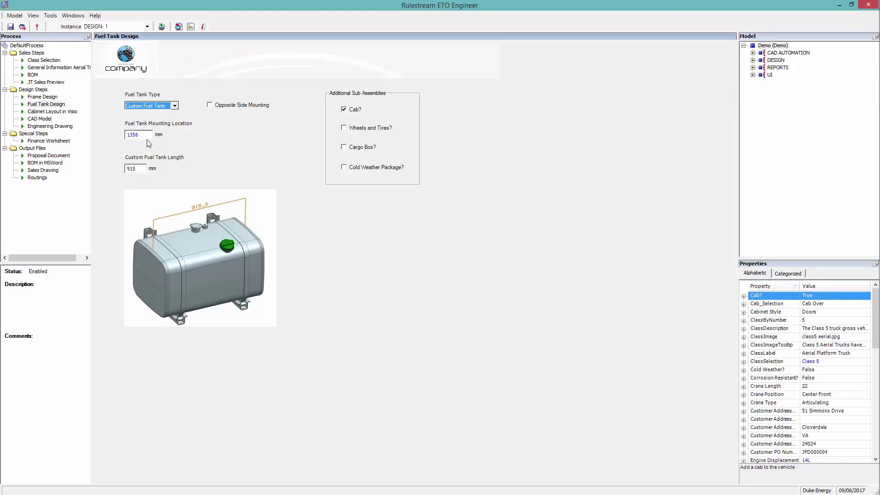
pyautogui.click(145, 169)
pyautogui.write('1115')
pyautogui.press('Return')
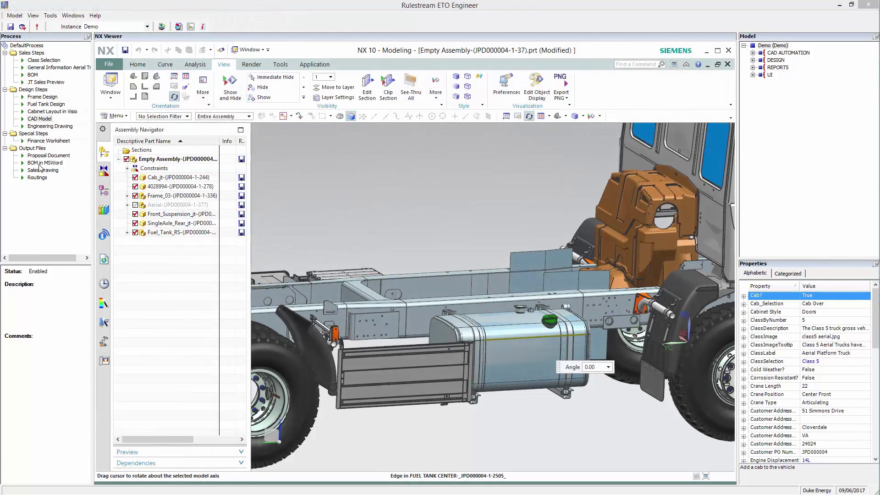
pyautogui.click(40, 166)
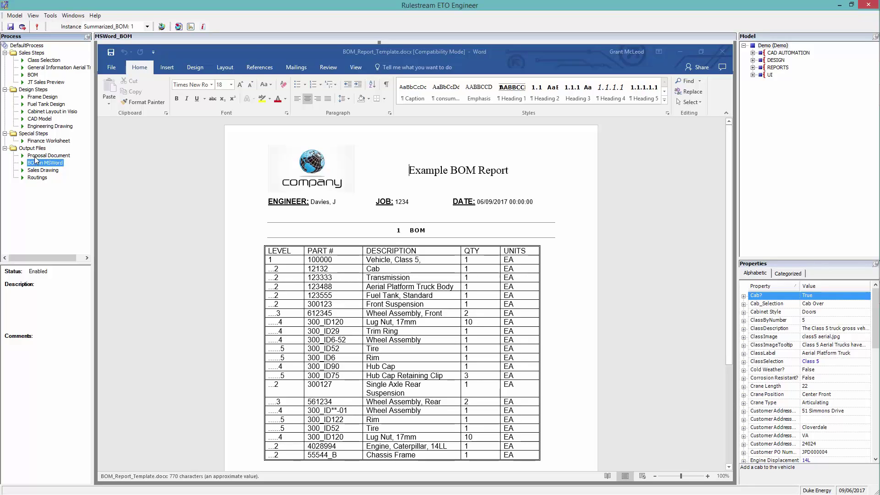
# Override the discount to 0.12 so the proposal shows $10864 subtotal and $11299 total
pyautogui.click(37, 157)
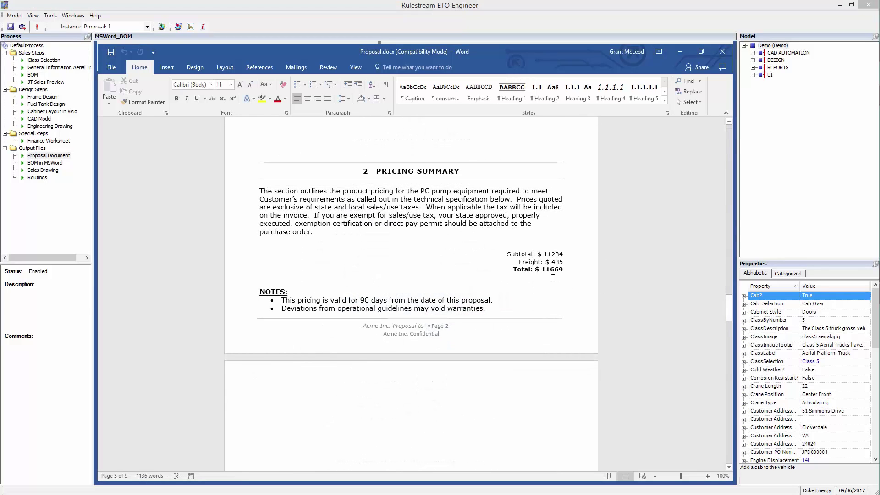
pyautogui.click(63, 141)
pyautogui.click(296, 158)
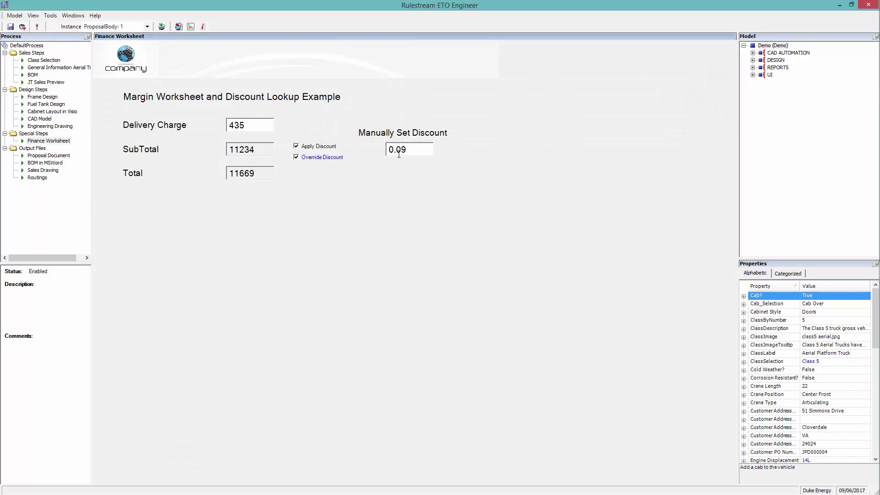
pyautogui.moveTo(407, 150); pyautogui.dragTo(402, 150)
pyautogui.press('BackSpace')
pyautogui.press('BackSpace')
pyautogui.write('12')
pyautogui.press('Return')
pyautogui.click(38, 156)
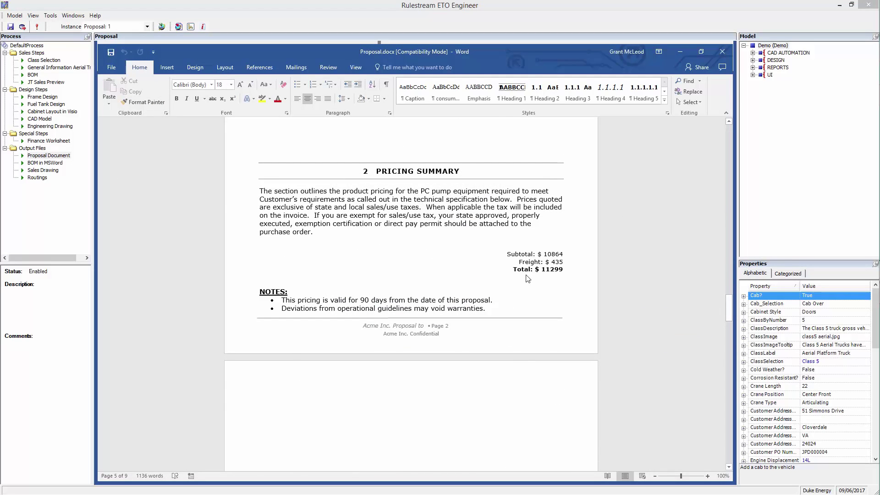
# Open the Sales Drawing to view the truck's GA drawing in NX
pyautogui.click(43, 170)
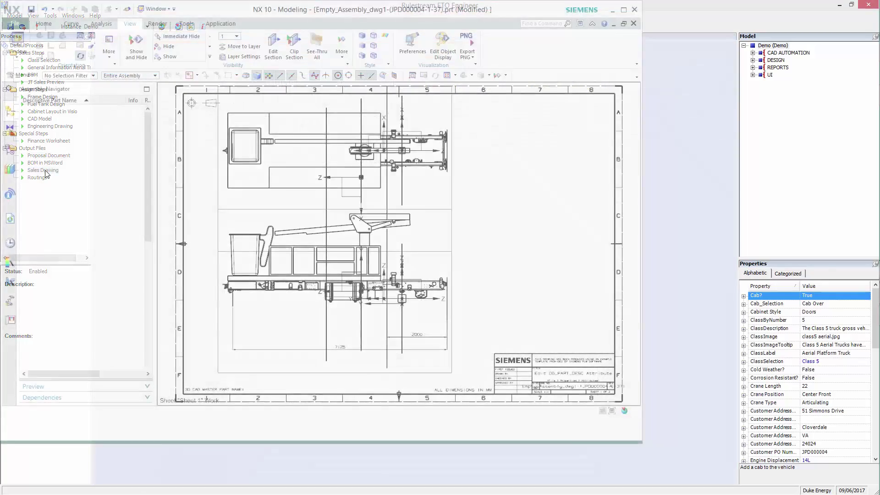